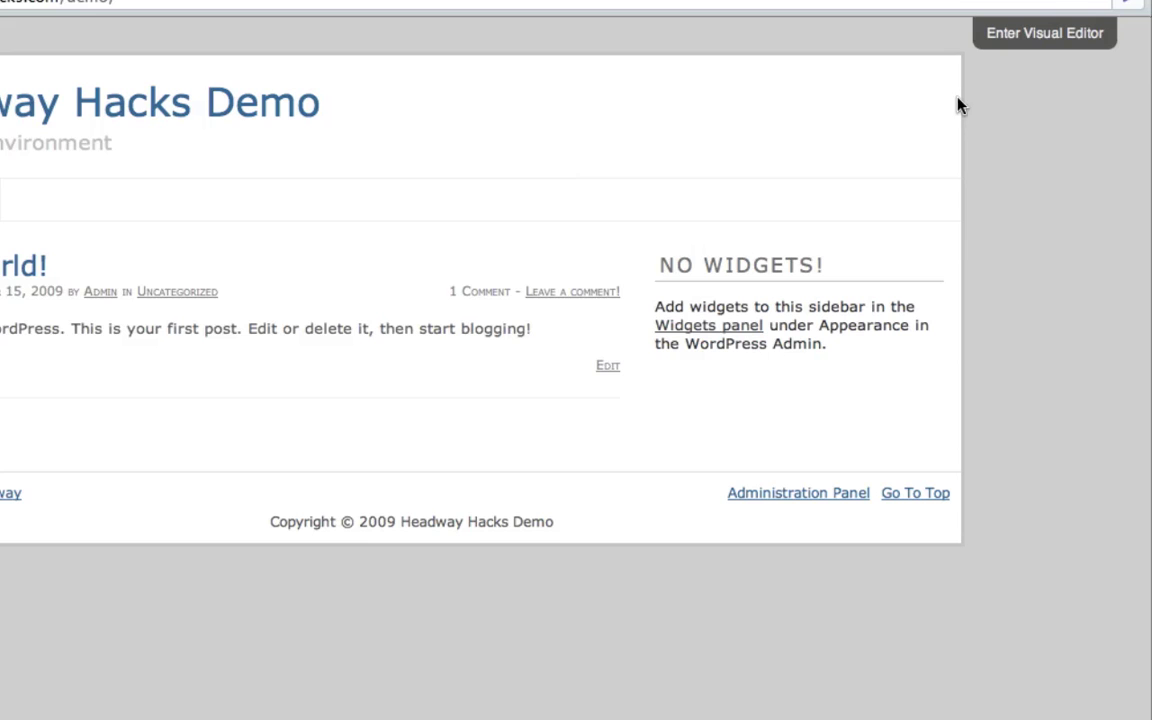
Step: Enter the visual editor and open the settings of the content leaf that holds the Hello world! post
left_click(1025, 38)
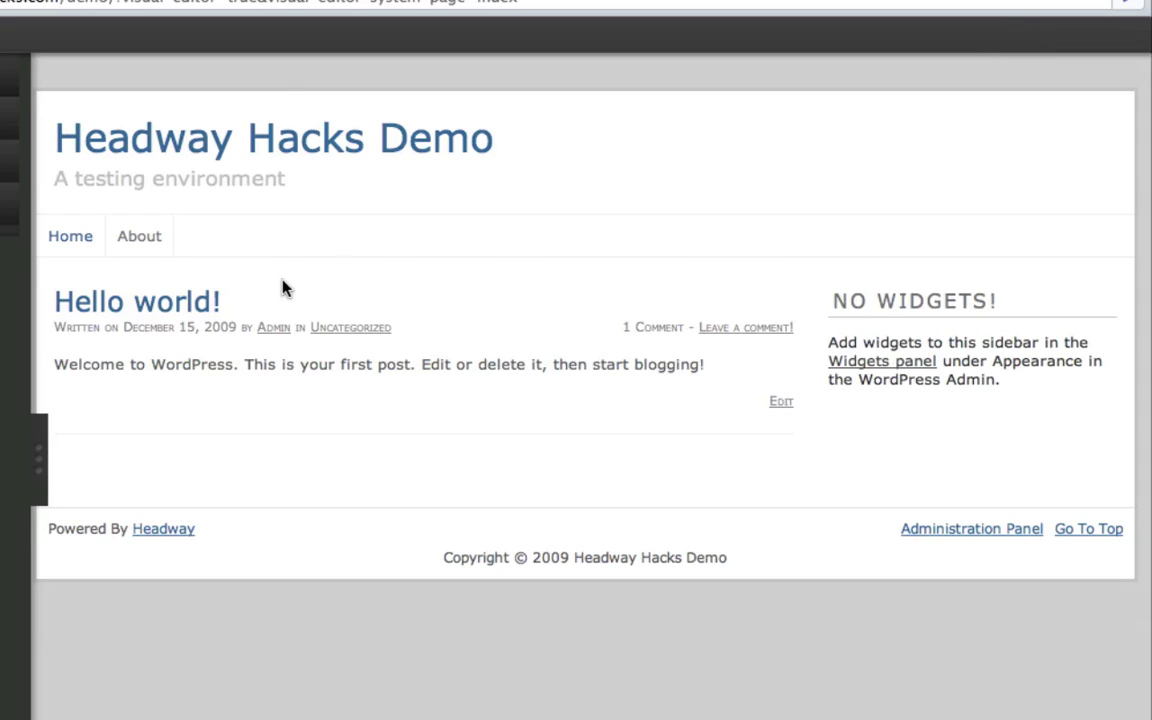
mouse_move(95, 304)
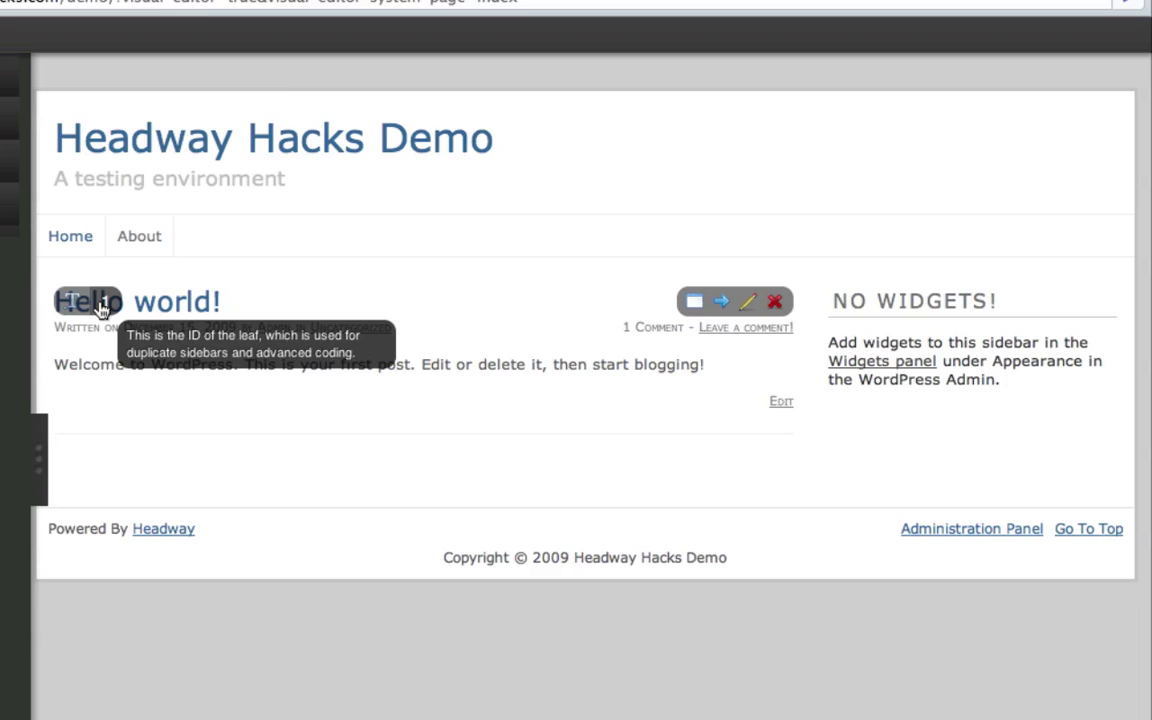
left_click(752, 303)
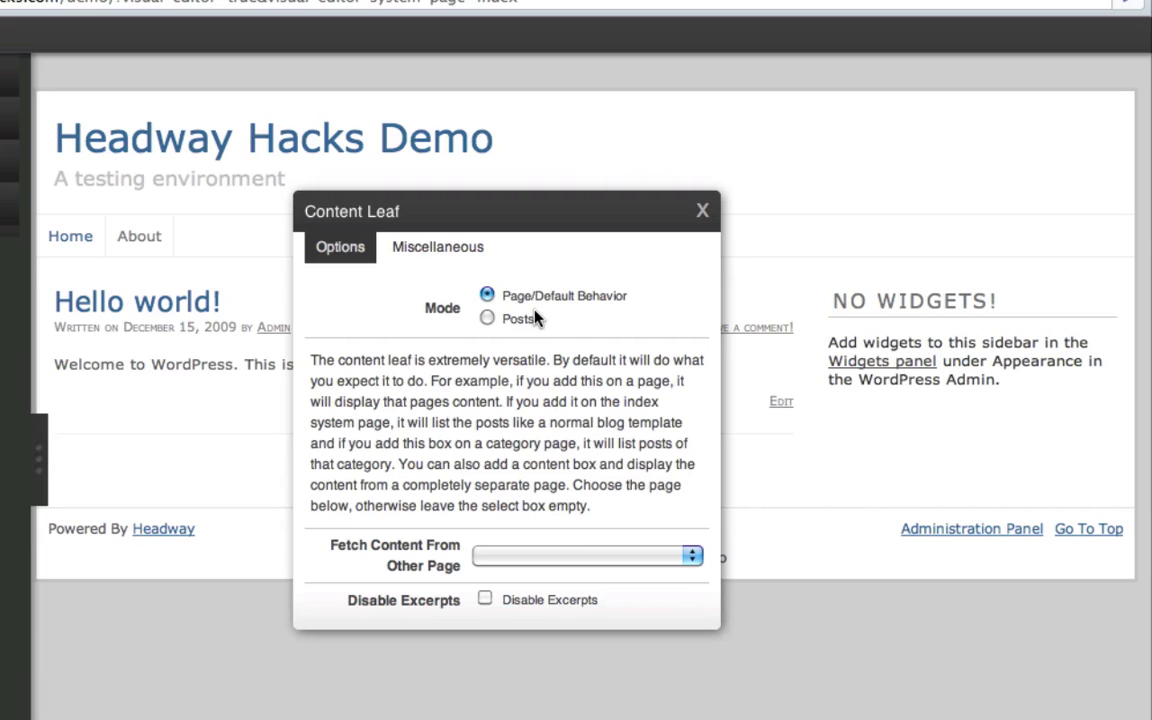
Step: Switch the content leaf to Posts mode and set it to include the Uncategorized category
left_click(488, 319)
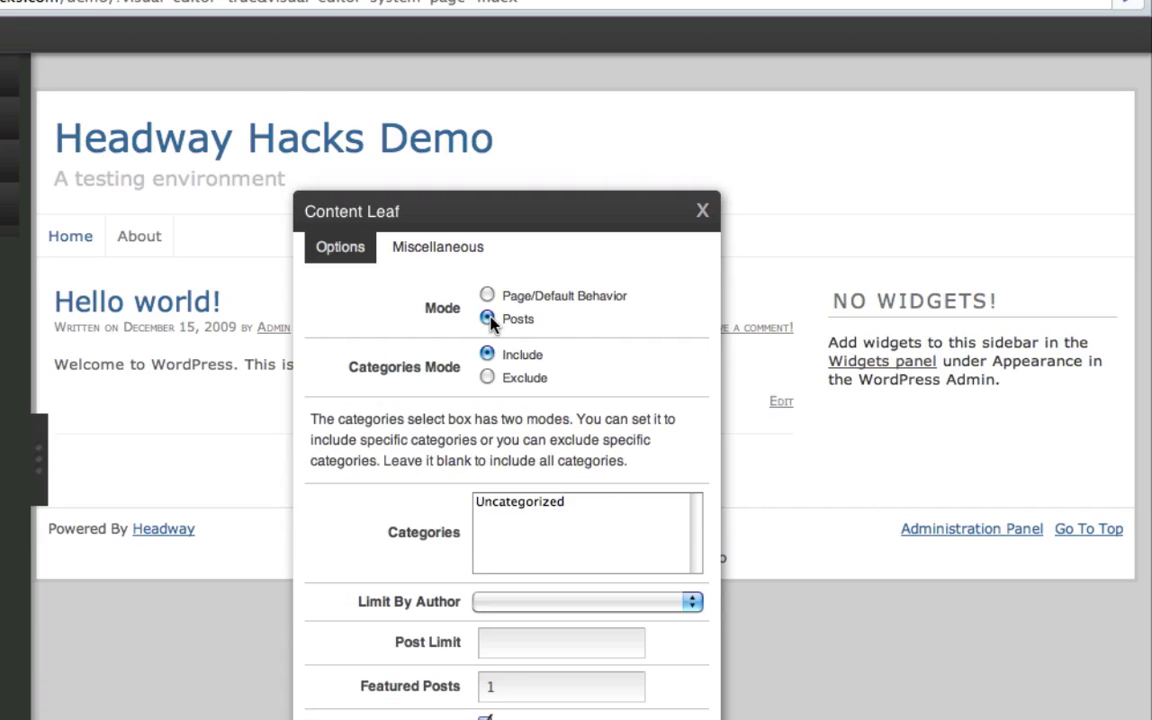
left_click_drag(535, 200, 537, 136)
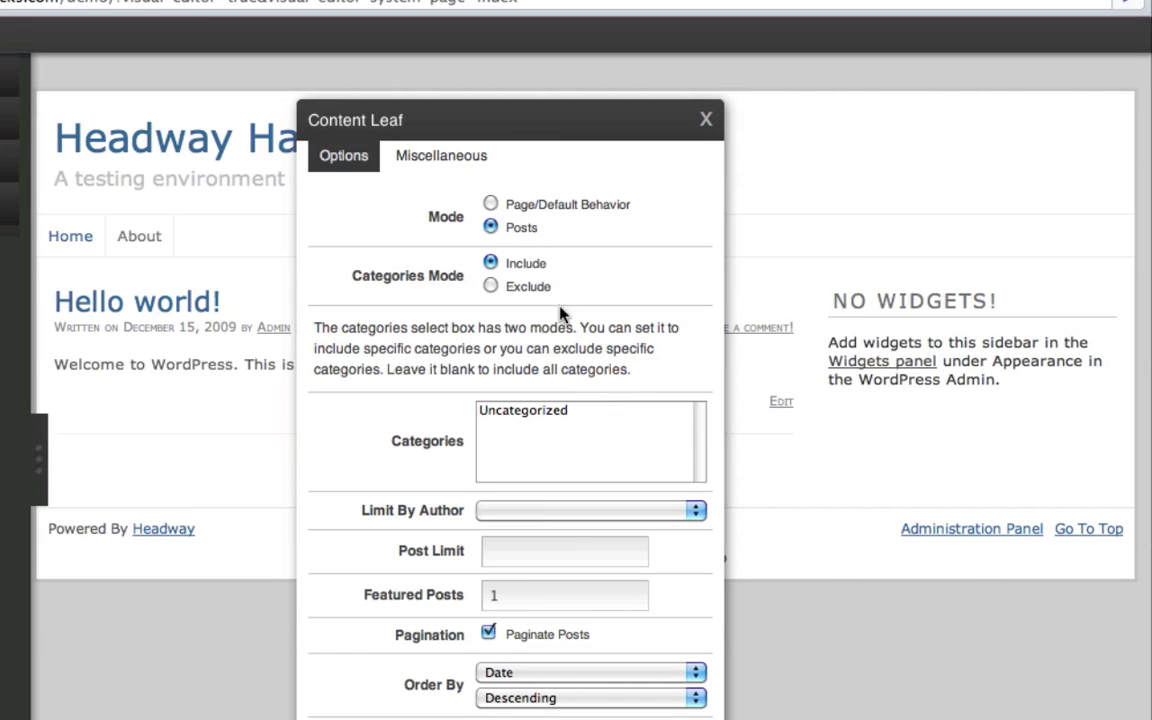
left_click(519, 412)
left_click(490, 286)
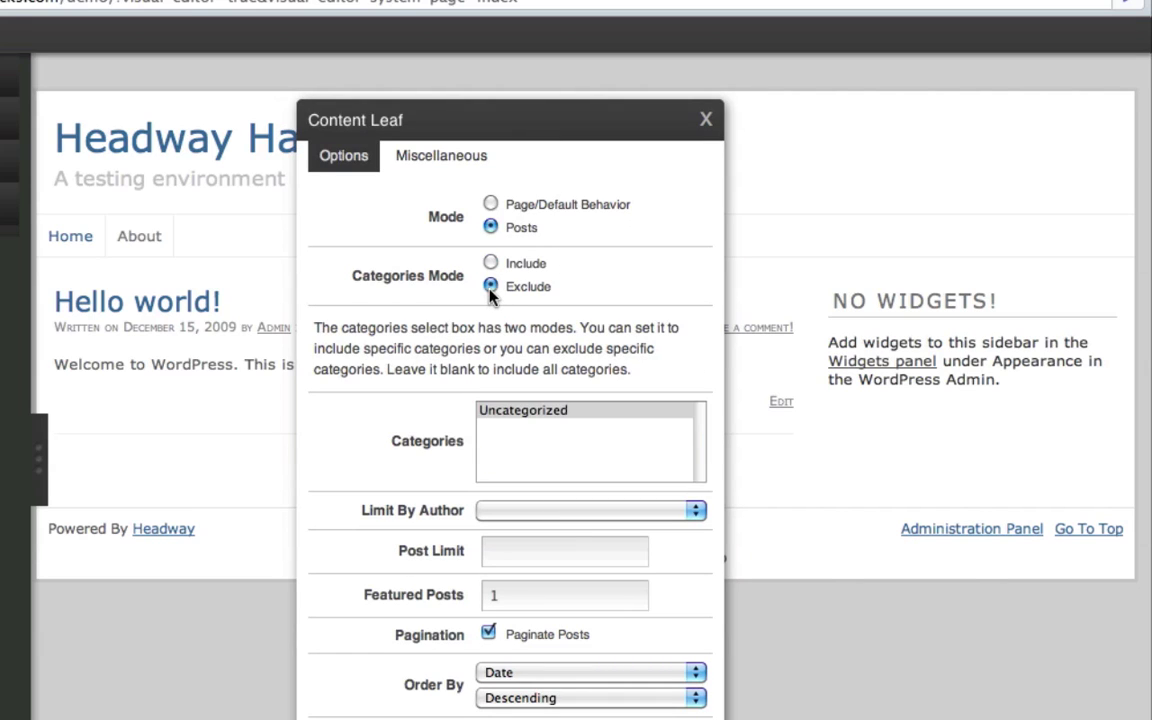
left_click(518, 409)
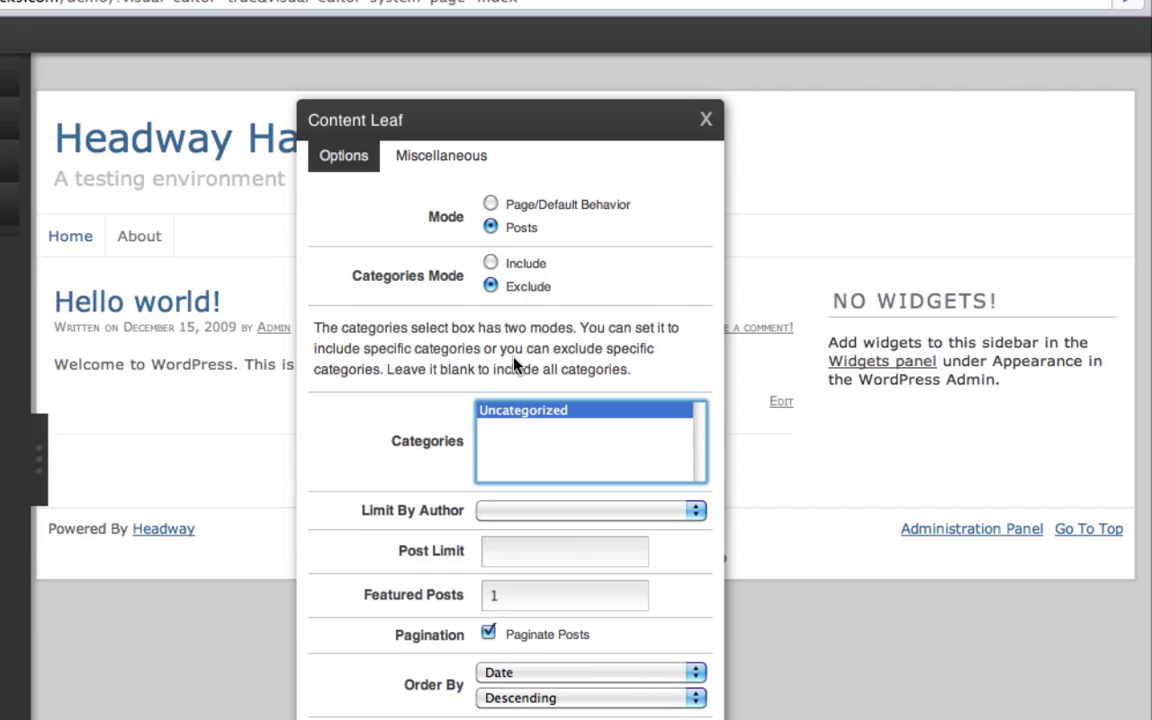
left_click(490, 262)
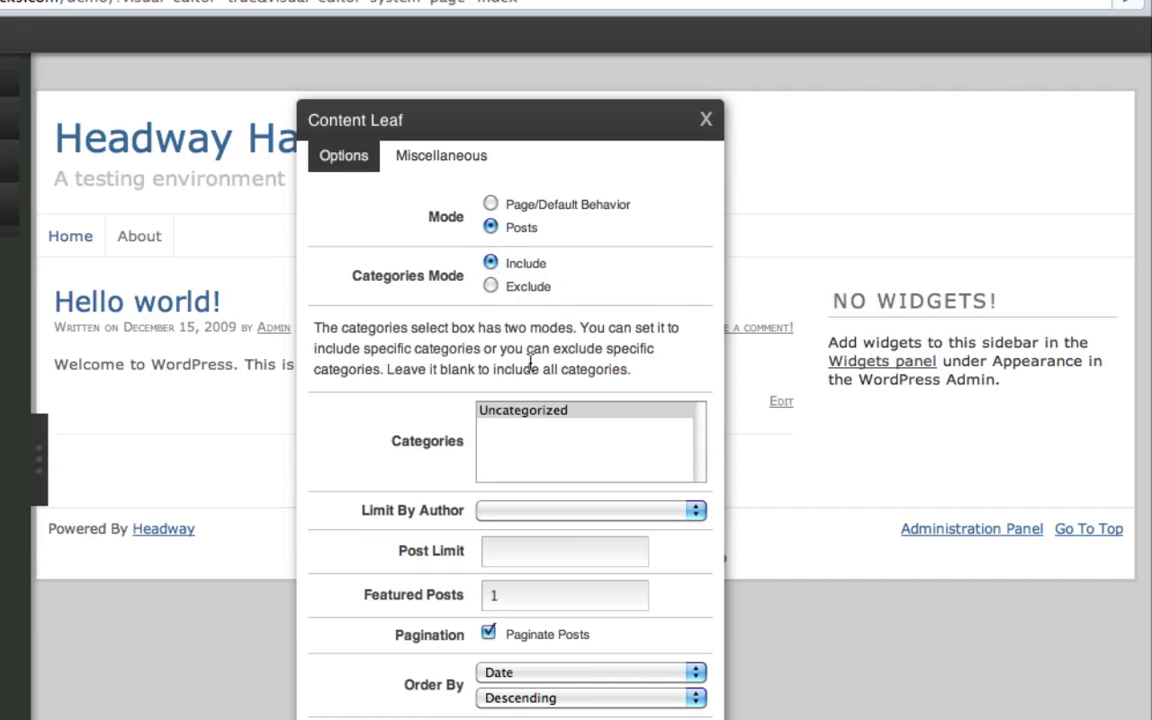
left_click(537, 414)
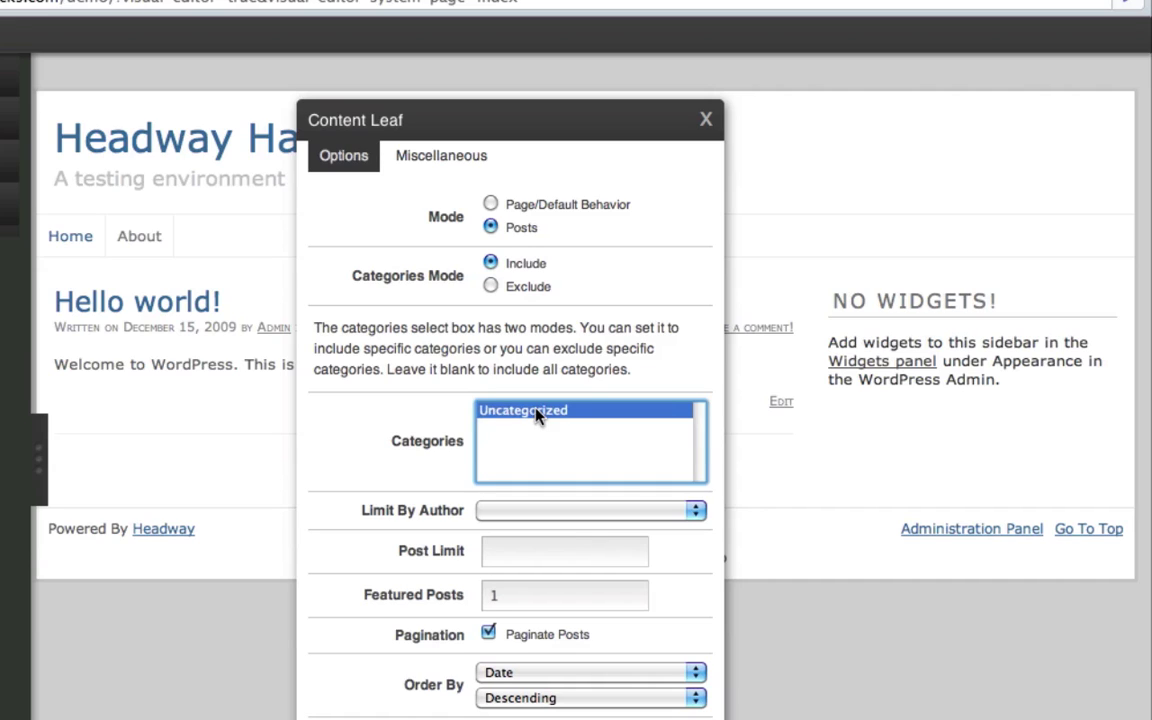
Step: Limit the content leaf's posts to the author Admin
left_click(527, 510)
left_click(527, 535)
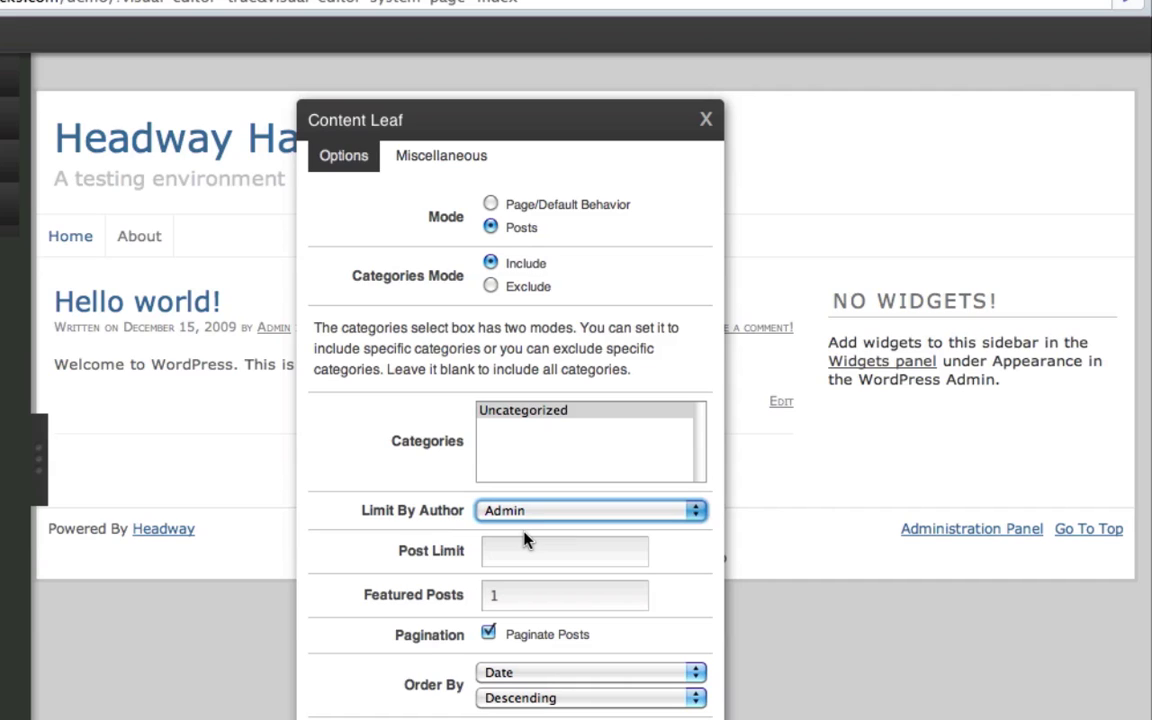
left_click(522, 514)
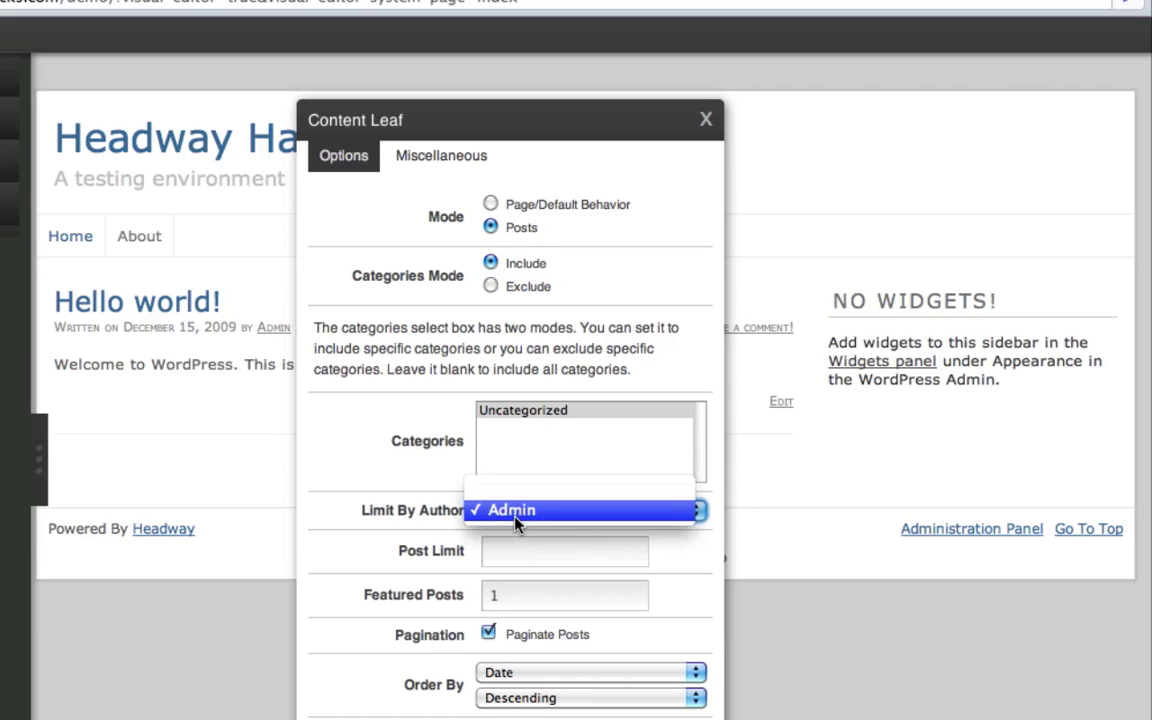
left_click(515, 510)
Step: Try a post limit of 5 and clear the limit again
left_click(515, 552)
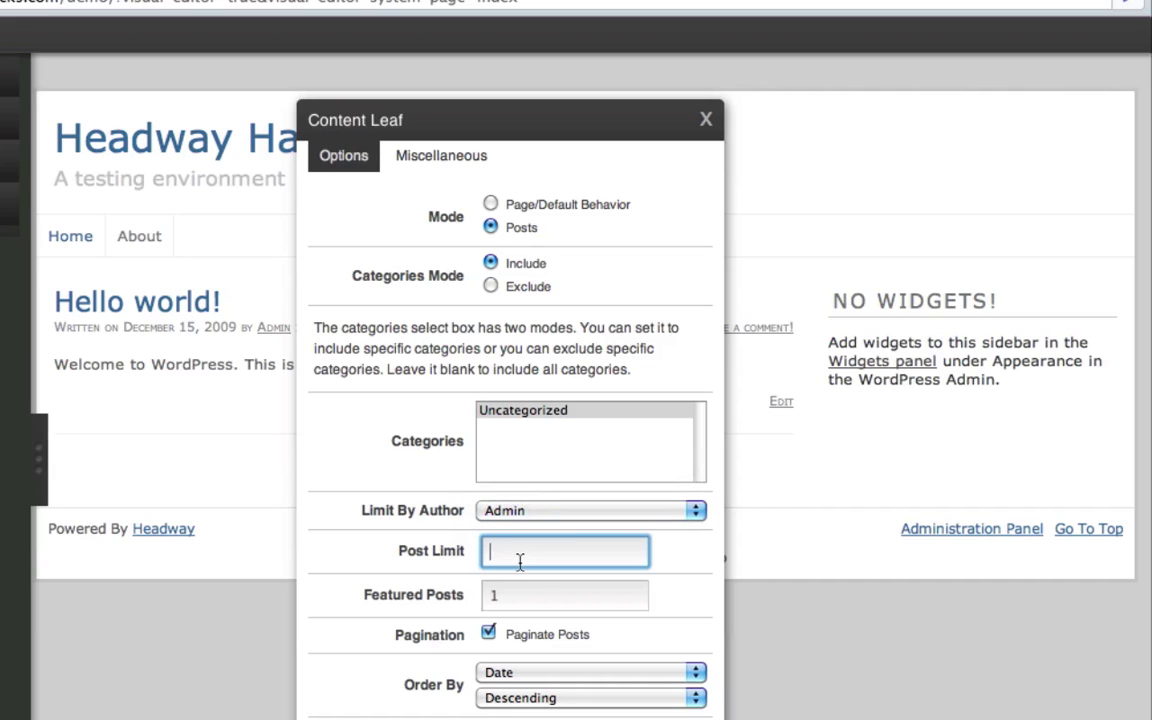
type("5")
key("BackSpace")
type("5")
key("BackSpace")
Step: Try 0 and 90 as the number of featured posts and leave the value empty
left_click(523, 600)
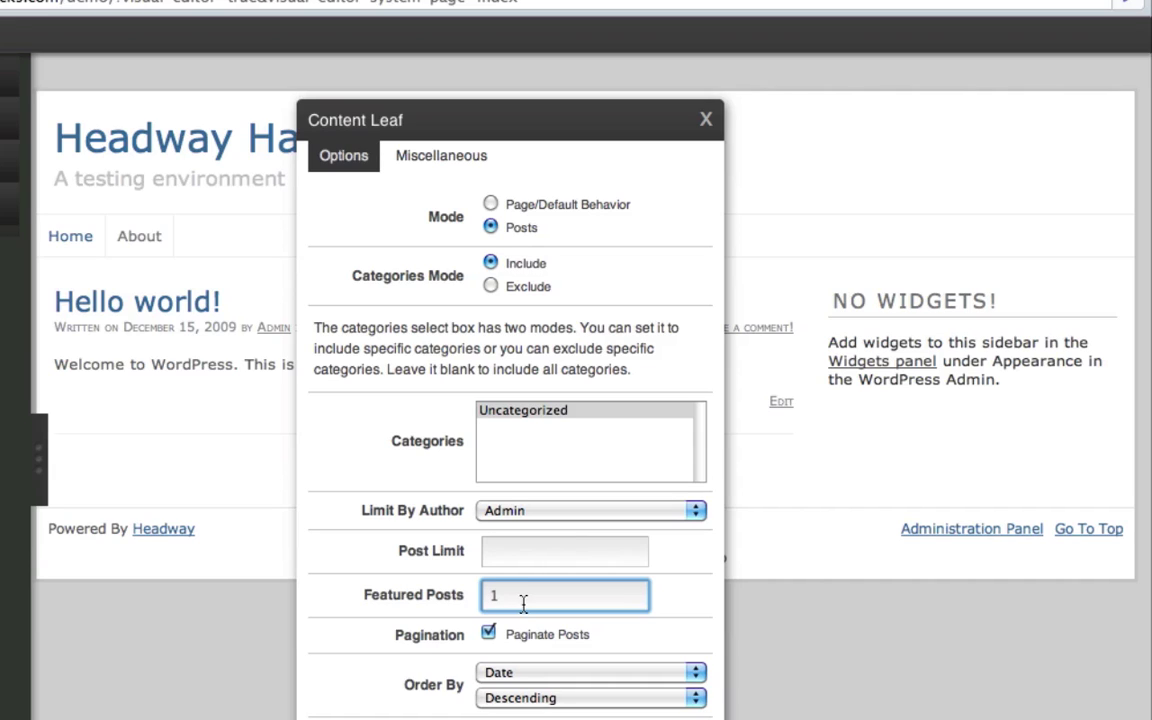
key("BackSpace")
type("0")
key("BackSpace")
type("90")
key("BackSpace")
key("BackSpace")
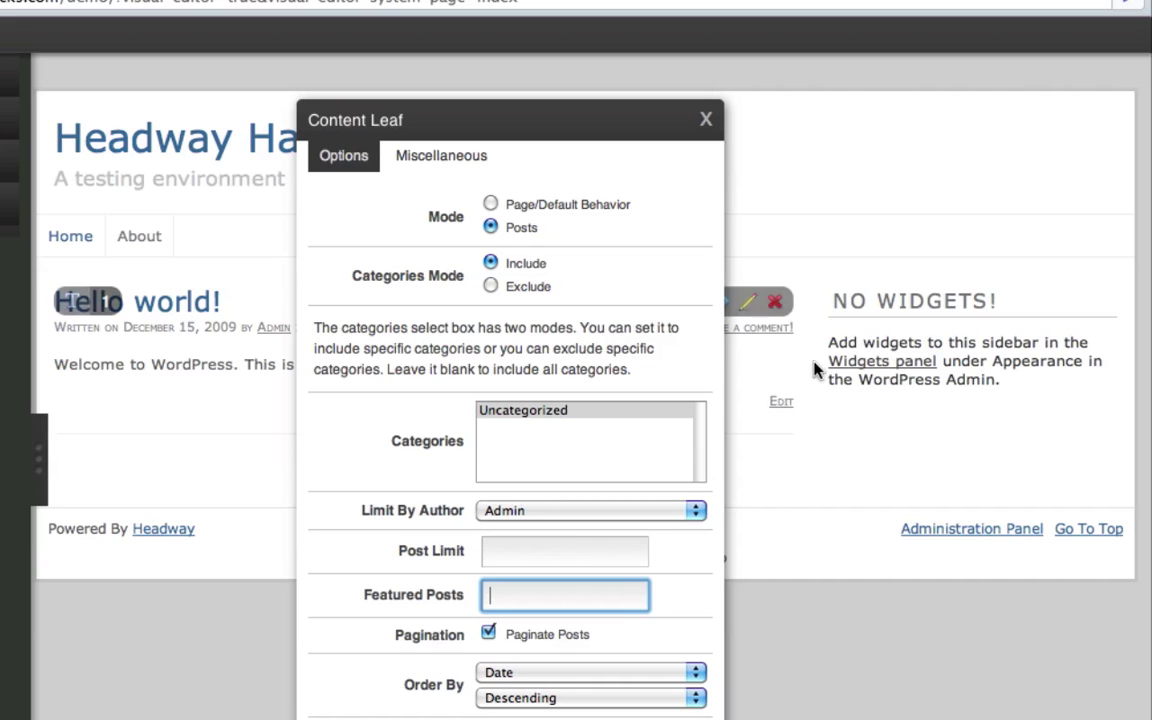
Step: Try ordering the posts by Title and Random, and return the order to Date
left_click(540, 676)
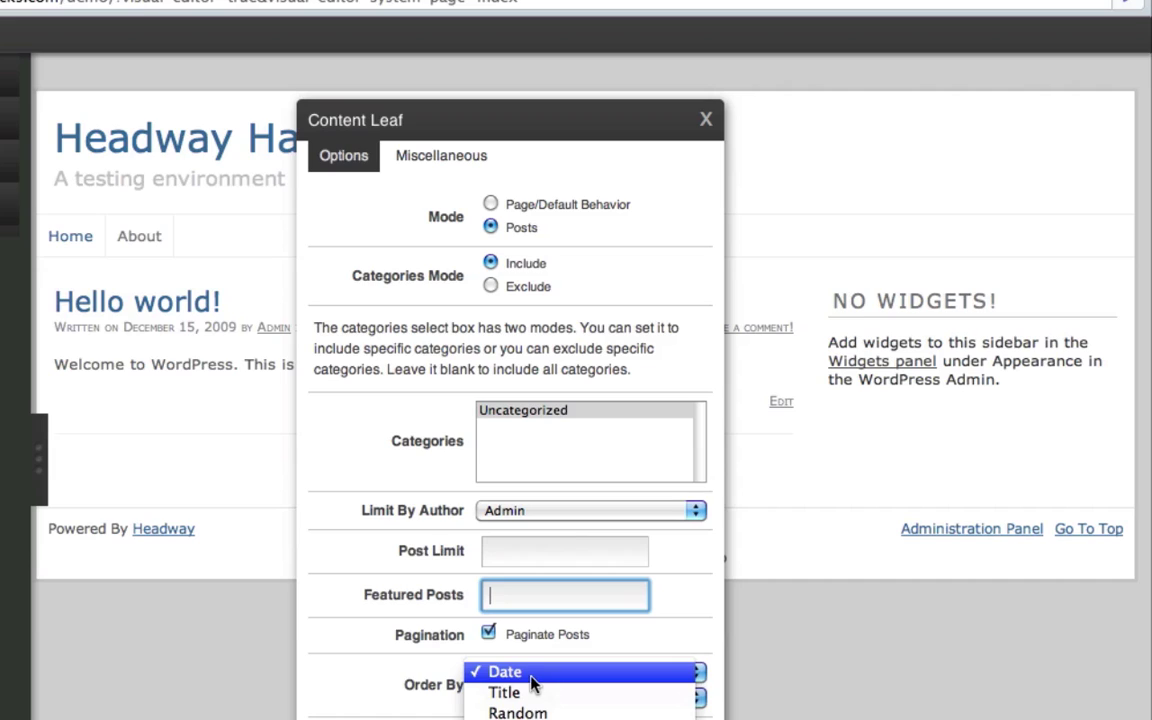
left_click(527, 690)
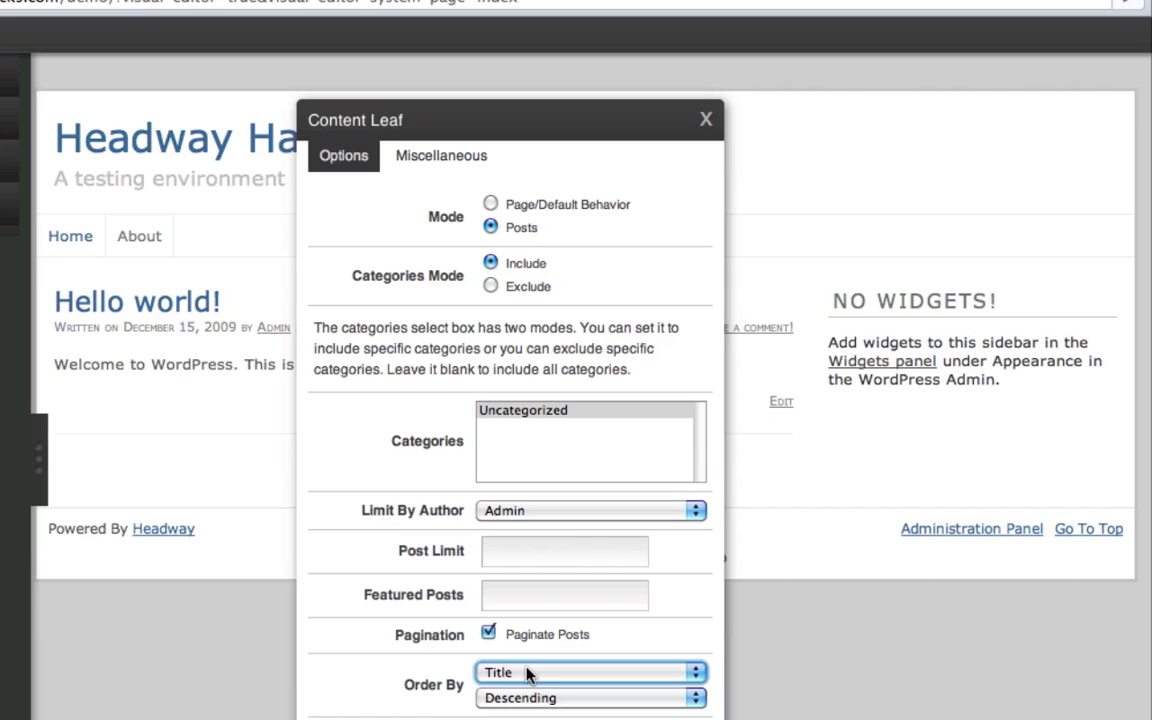
left_click(527, 673)
left_click(536, 697)
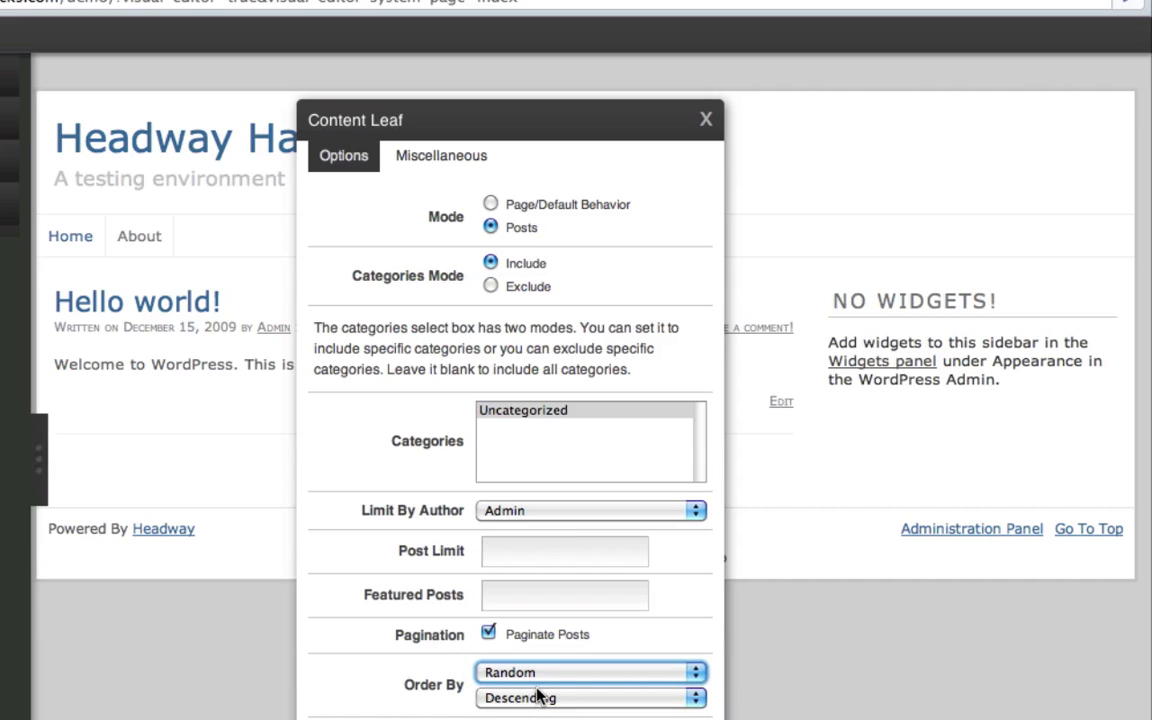
left_click(530, 673)
left_click(533, 638)
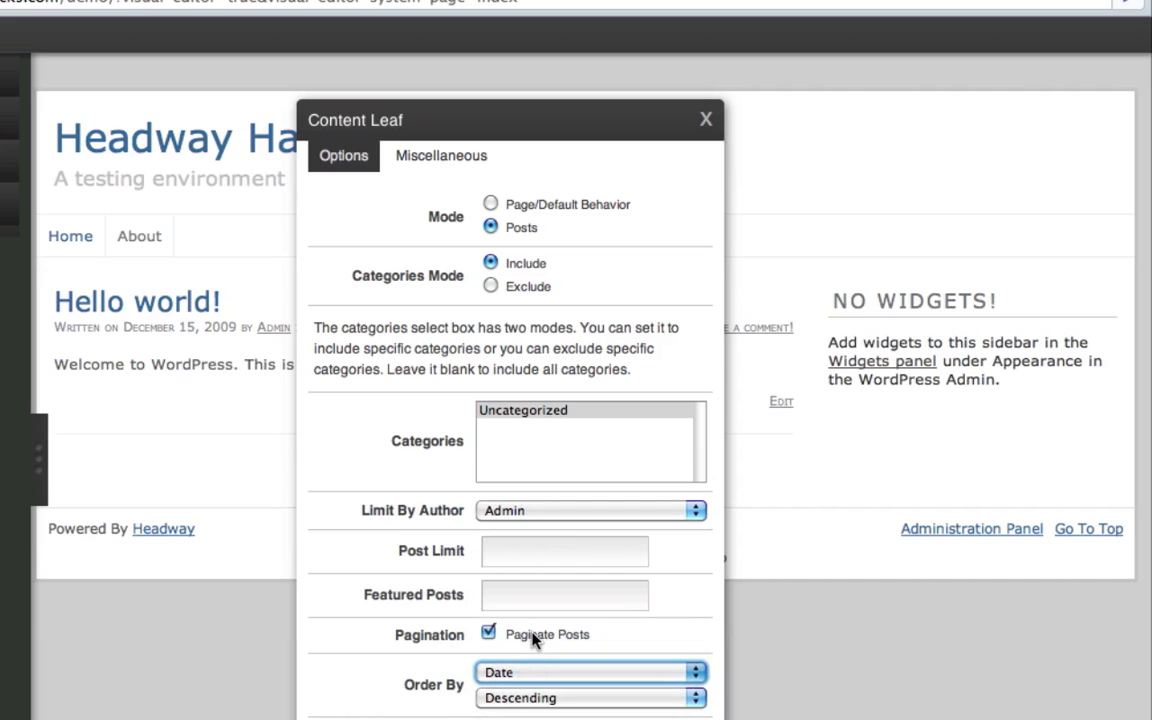
Step: Order the content leaf's posts by ID in ascending order
left_click(545, 673)
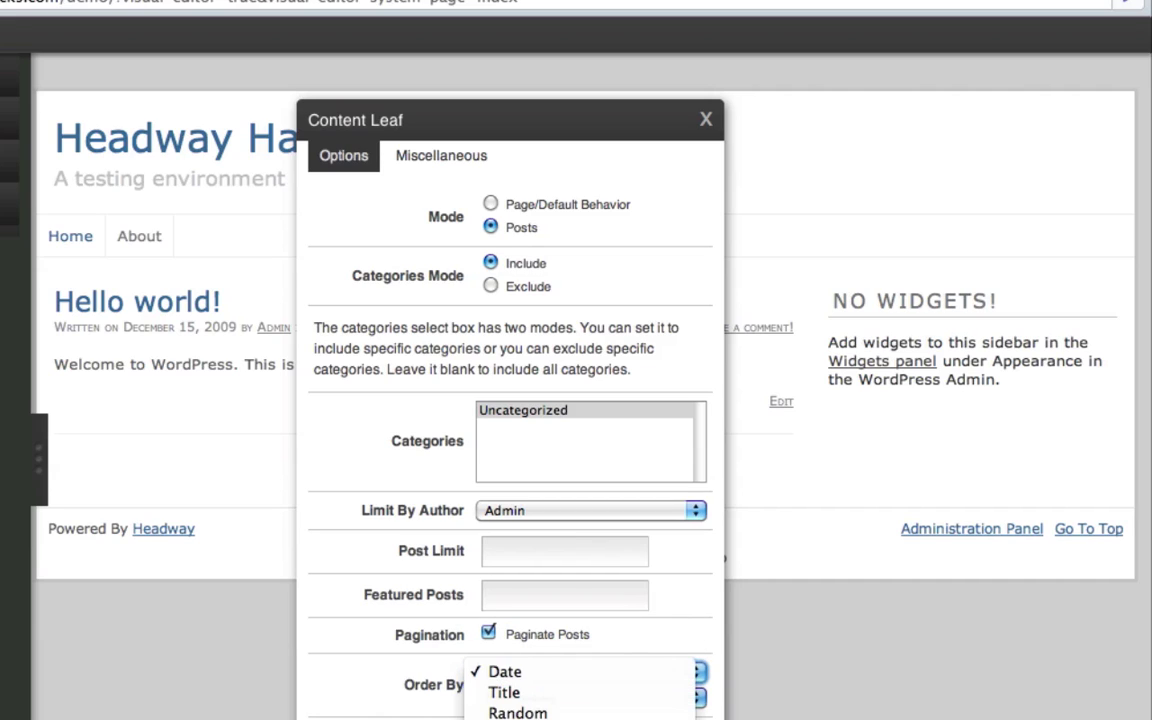
key("Down")
key("Down")
key("Down")
key("Return")
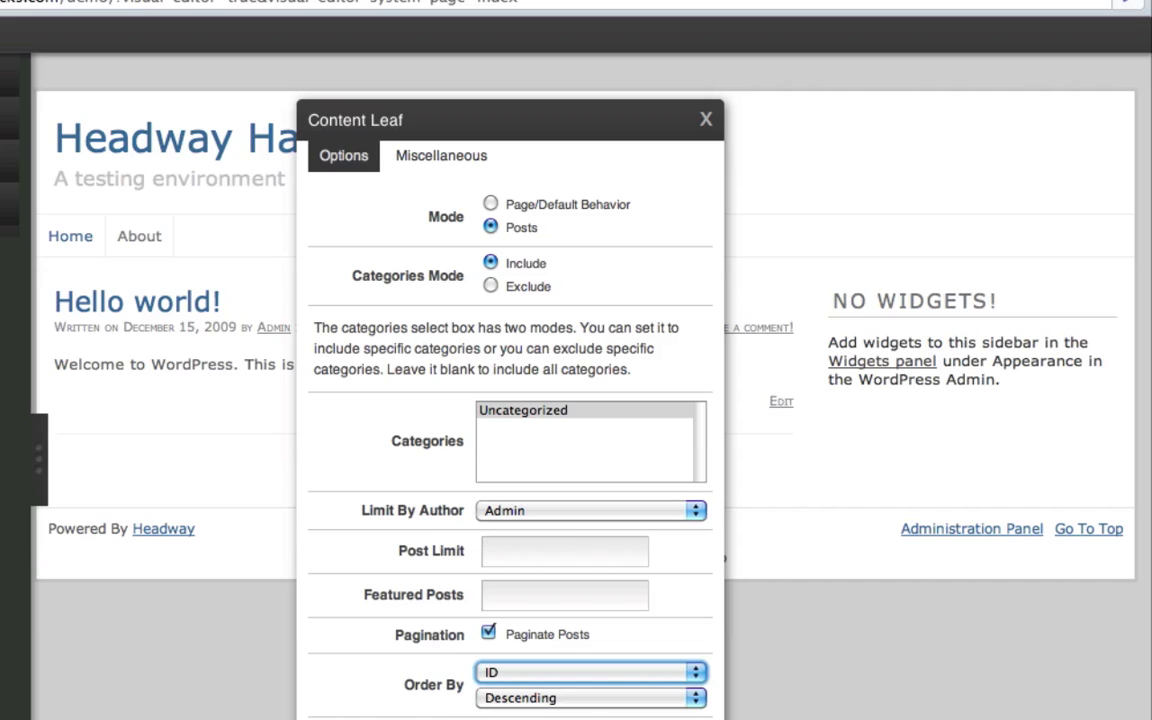
left_click(588, 700)
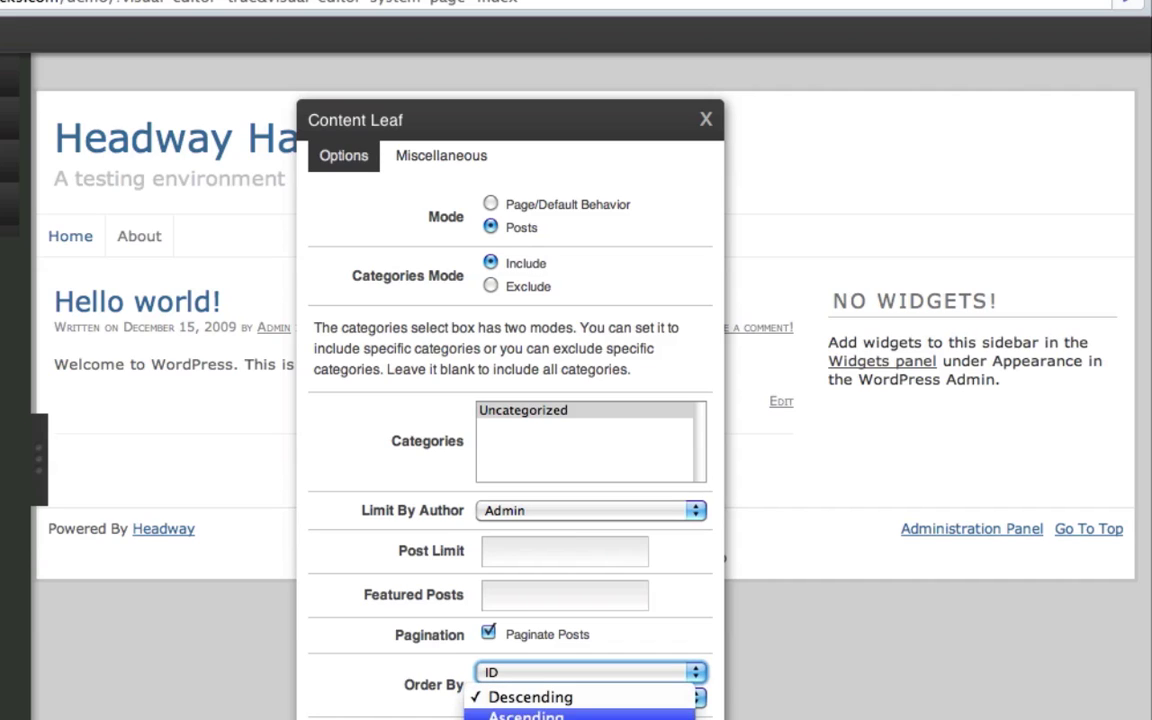
left_click(588, 715)
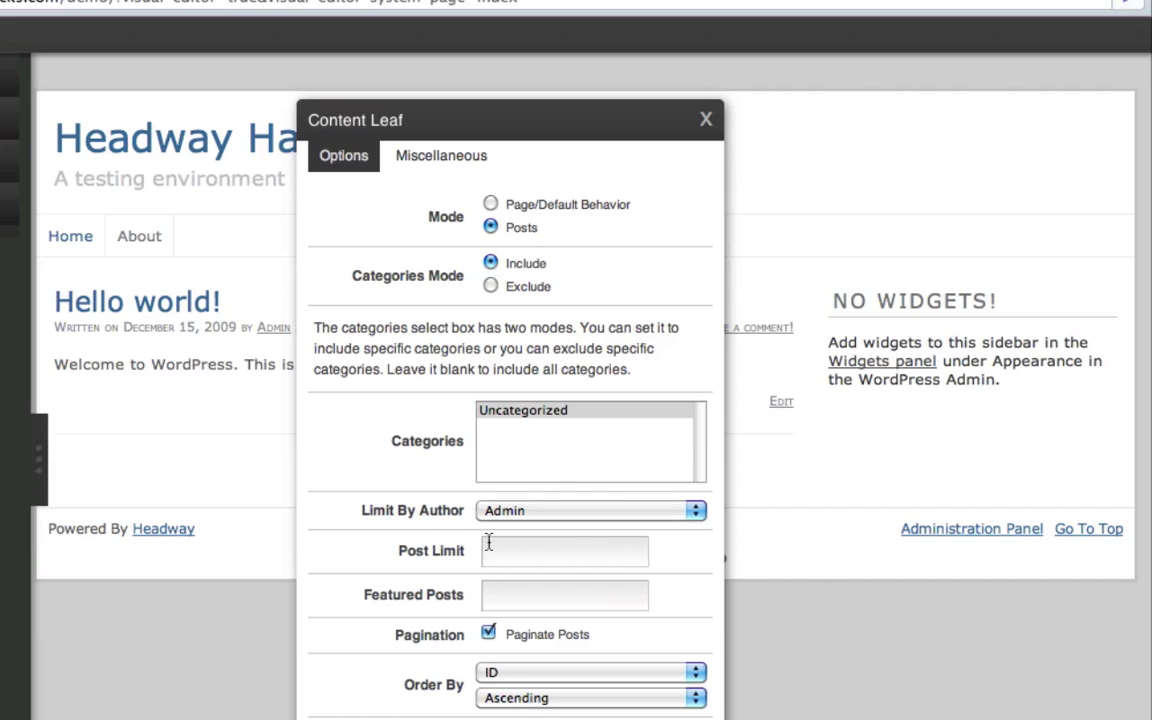
Step: Return the leaf to Page/Default Behavior mode and review its miscellaneous title, title link and custom CSS class settings
left_click(490, 204)
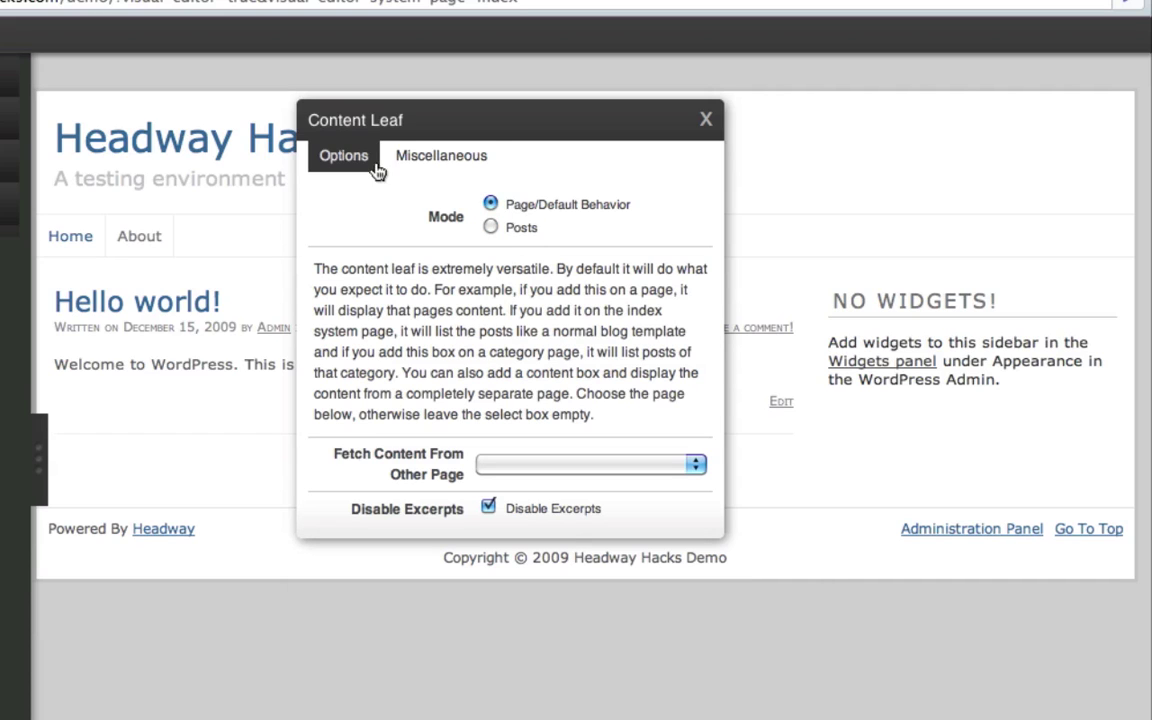
left_click(419, 165)
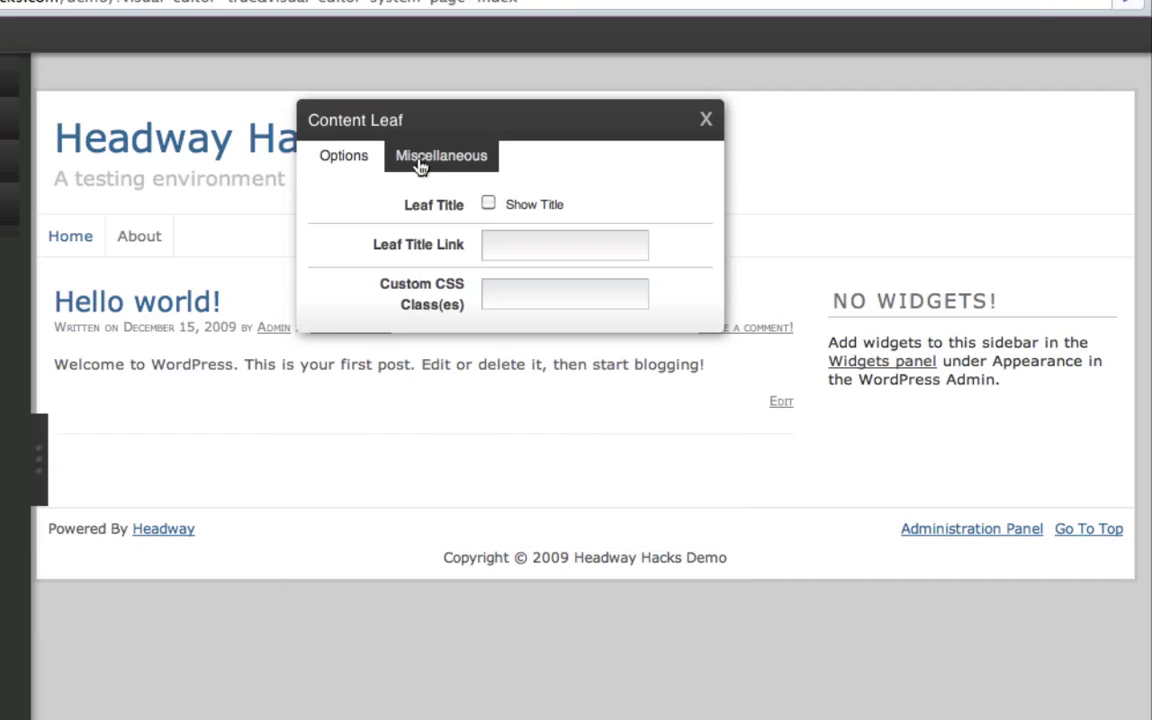
left_click(489, 203)
left_click(494, 258)
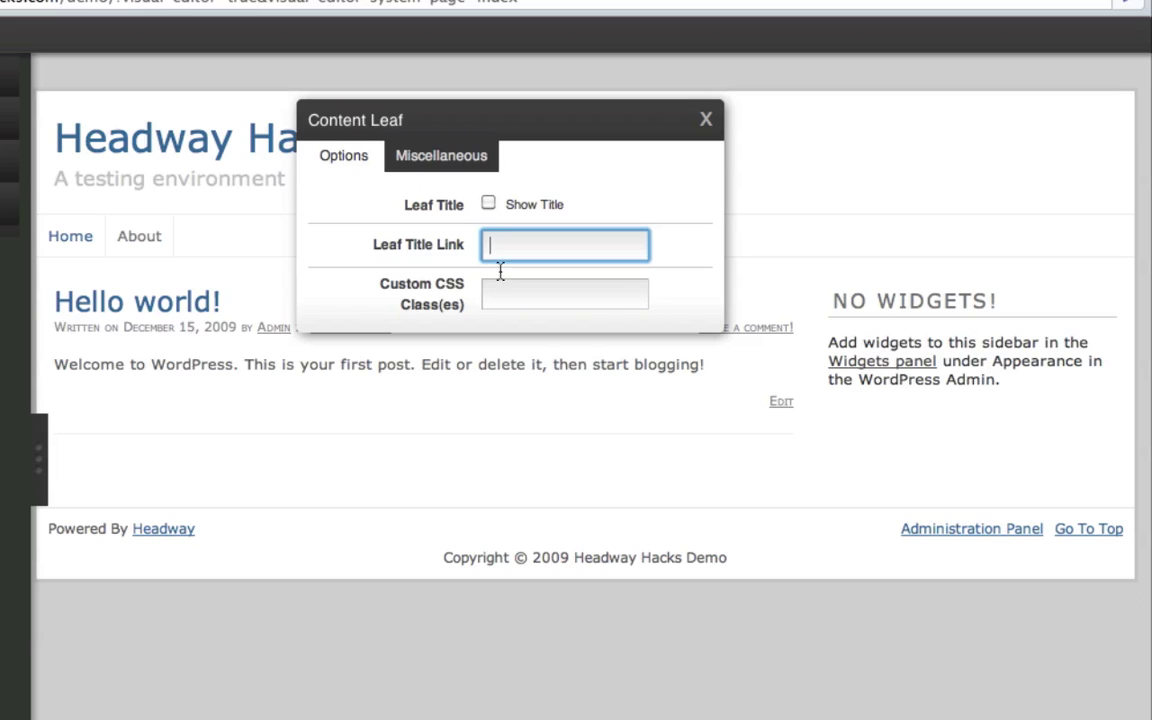
left_click(499, 310)
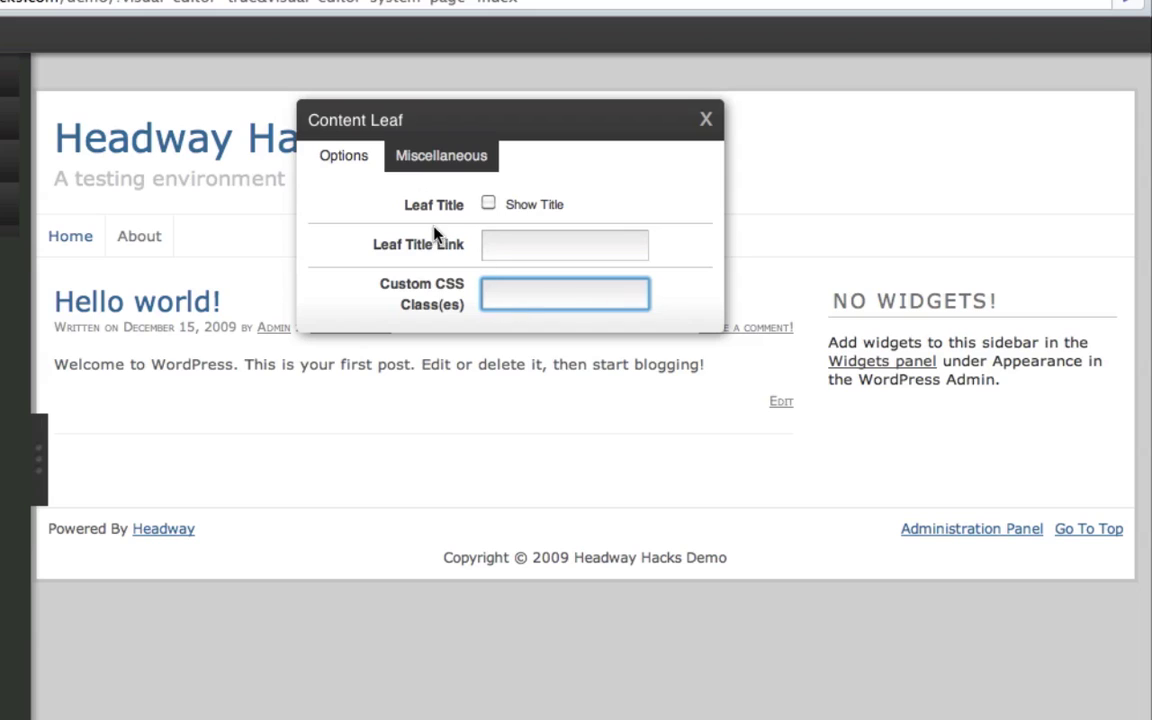
left_click(363, 166)
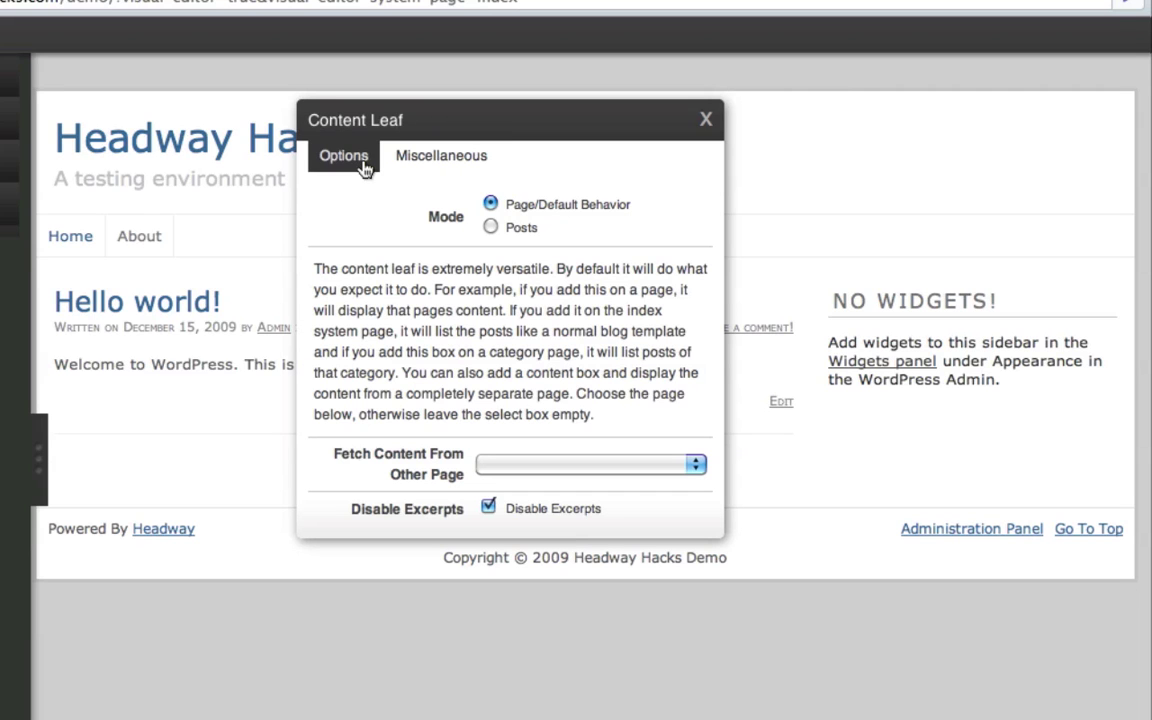